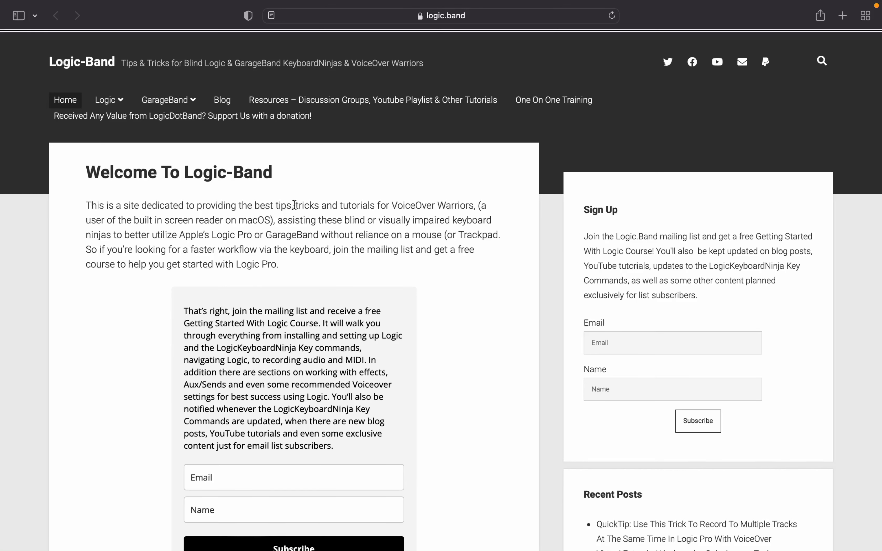
Step: Turn the VoiceOver screen curtain on and back off
{"action": "key", "text": "ctrl+alt+shift+F11"}
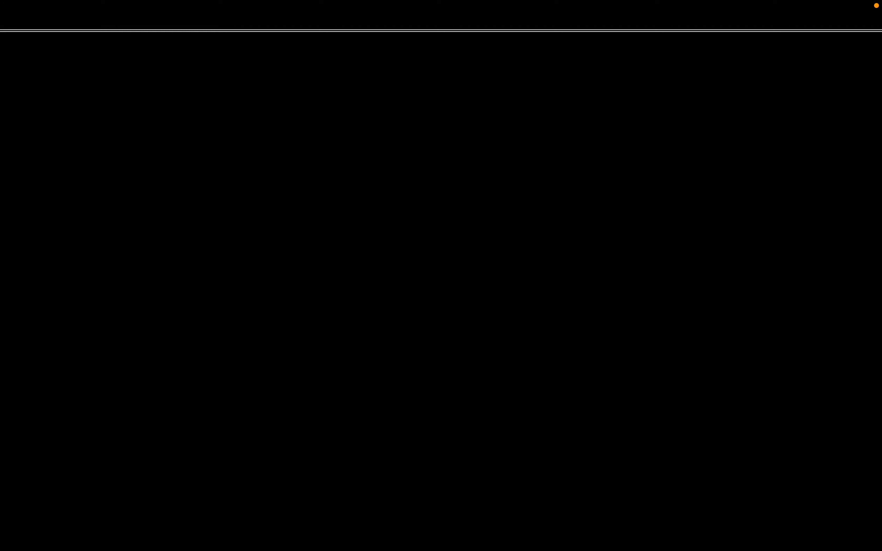
{"action": "key", "text": "ctrl+alt+shift+F11"}
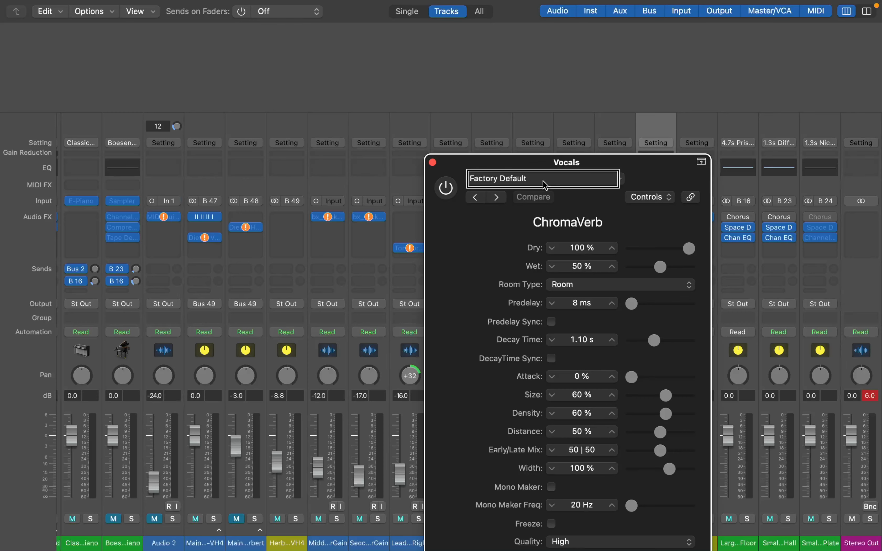
Step: Browse the FX presets of the Vocals track's ChromaVerb without loading one, and move into the plug-in's parameter list
{"action": "left_click", "coordinate": [544, 185]}
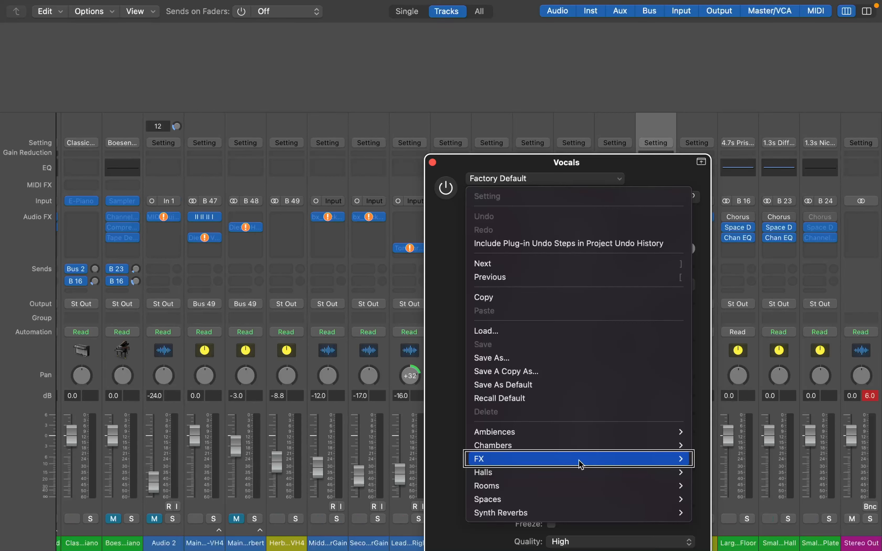
{"action": "left_click", "coordinate": [582, 464]}
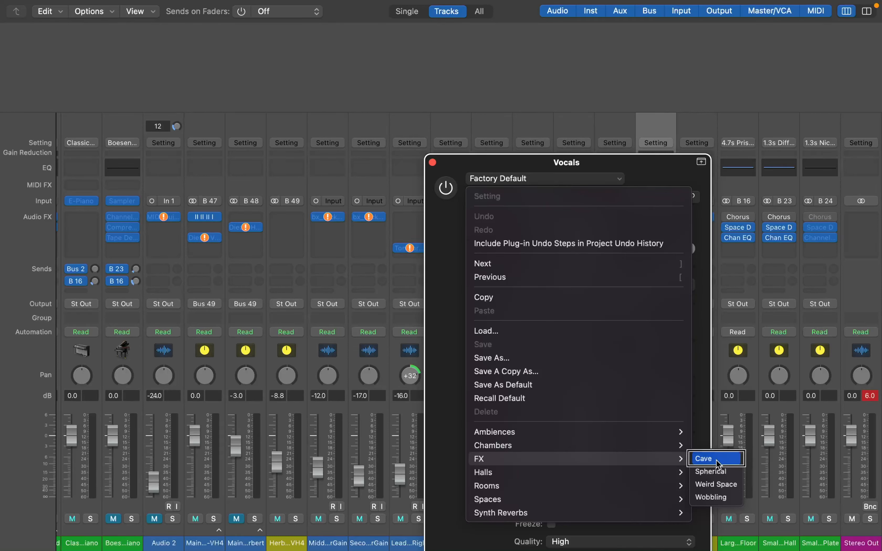
{"action": "left_click", "coordinate": [716, 486]}
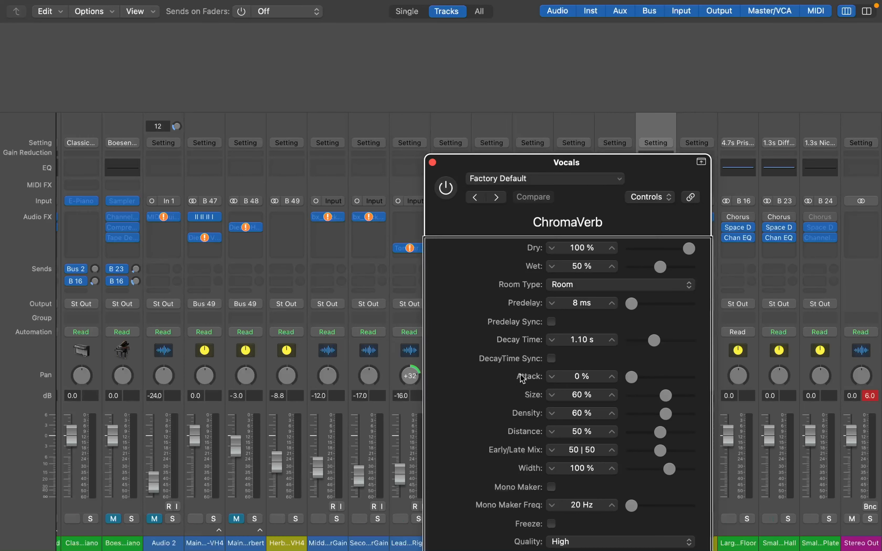
{"action": "key", "text": "ctrl+alt+Right"}
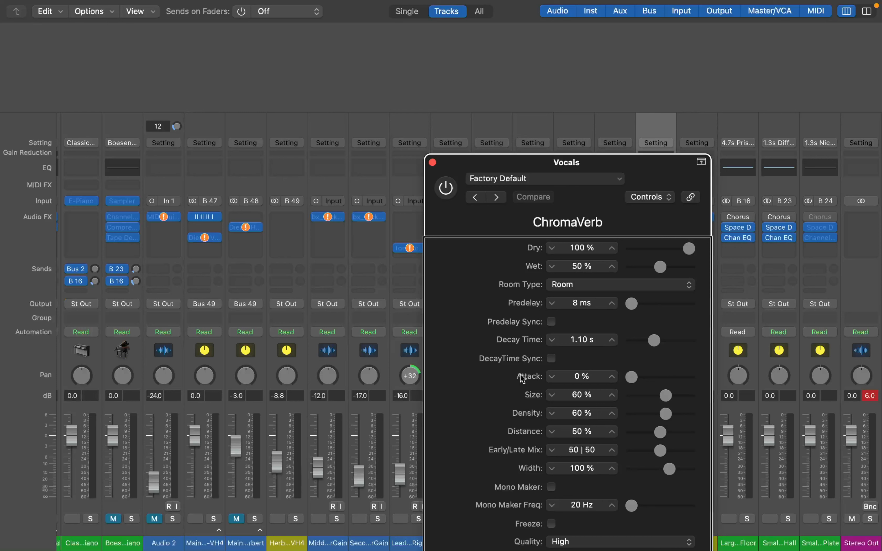
{"action": "key", "text": "ctrl+alt+shift+Down"}
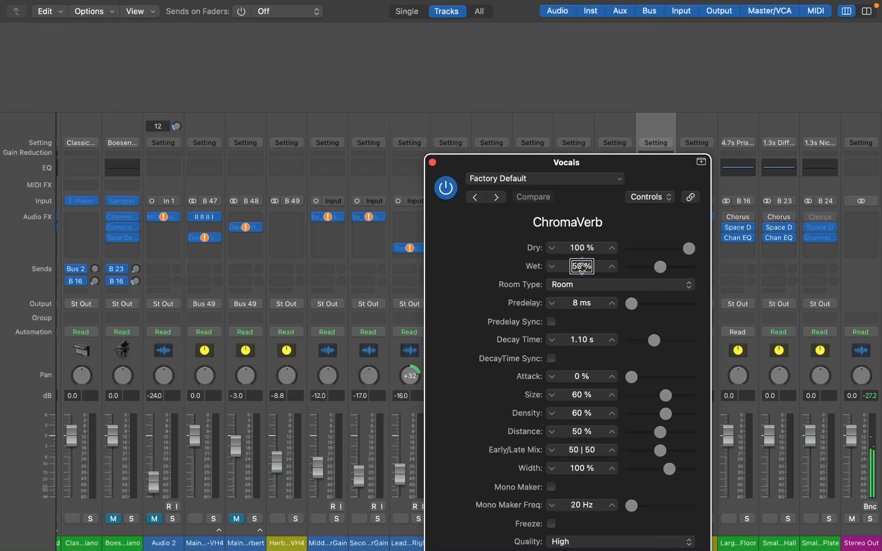
Step: Audition lower Wet levels on the vocal reverb and return Wet to 50 %
{"action": "scroll", "coordinate": [582, 266], "scroll_direction": "down", "scroll_amount": 10}
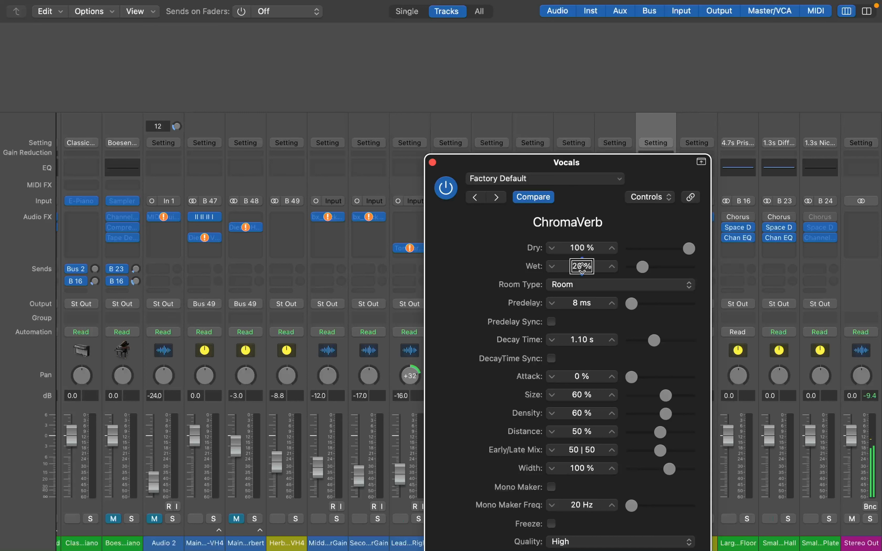
{"action": "scroll", "coordinate": [582, 267], "scroll_direction": "down", "scroll_amount": 5}
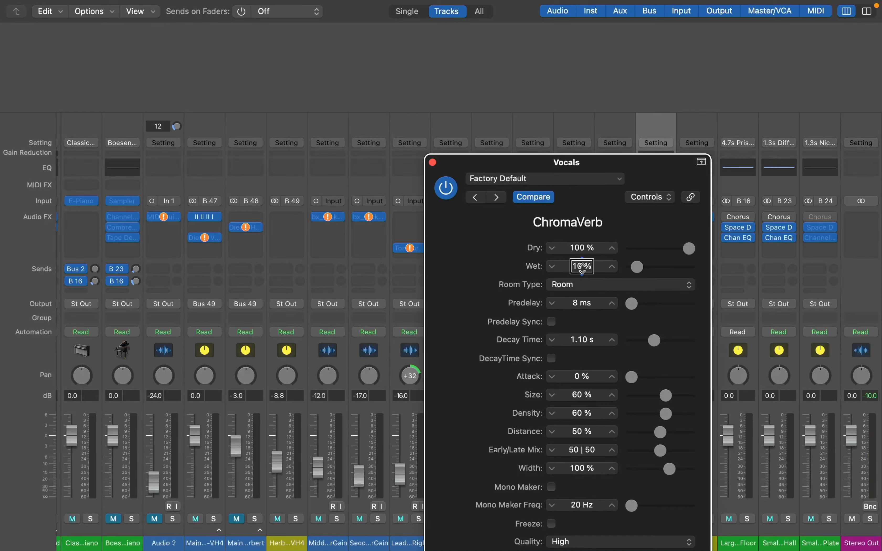
{"action": "scroll", "coordinate": [582, 267], "scroll_direction": "up", "scroll_amount": 10}
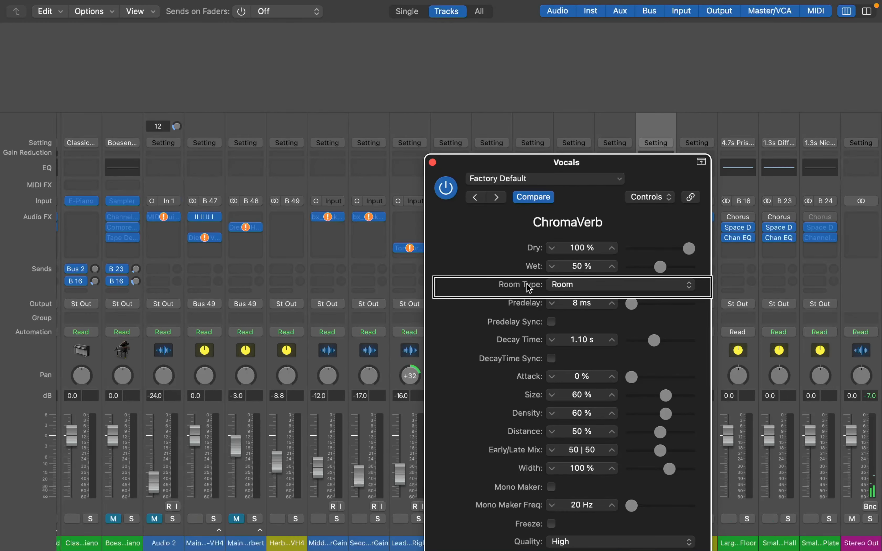
Step: Set ChromaVerb's Room Type to Chamber and audition it
{"action": "left_click", "coordinate": [530, 288]}
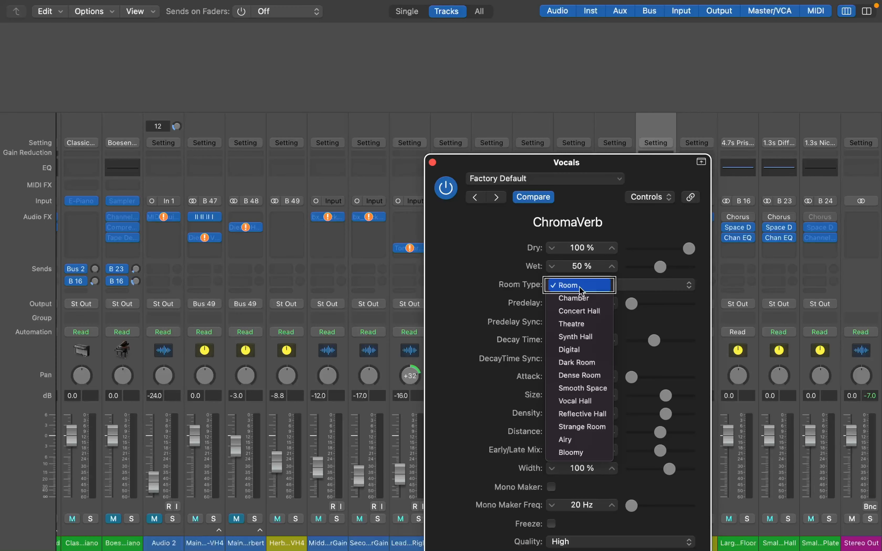
{"action": "left_click", "coordinate": [581, 302]}
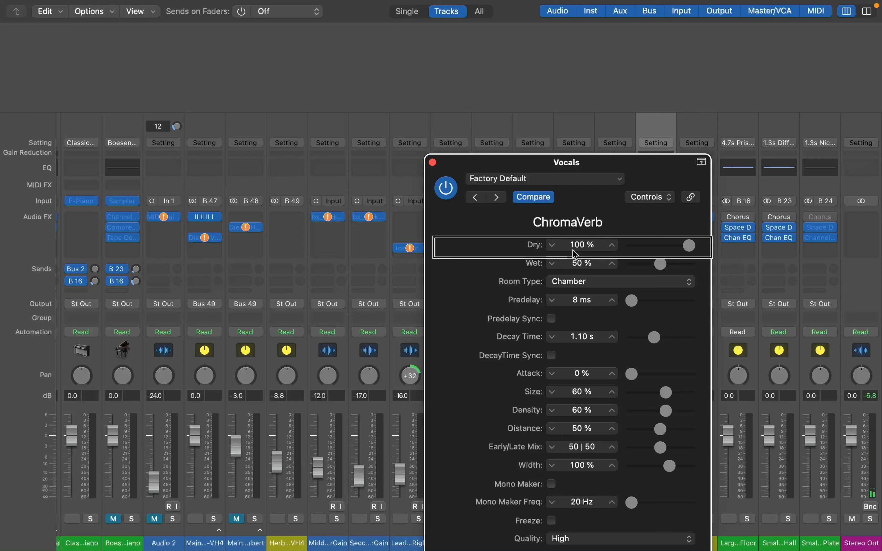
{"action": "double_click", "coordinate": [573, 269]}
Step: Change ChromaVerb's Room Type to Concert Hall and review the remaining room types down to Bloomy
{"action": "left_click", "coordinate": [529, 286]}
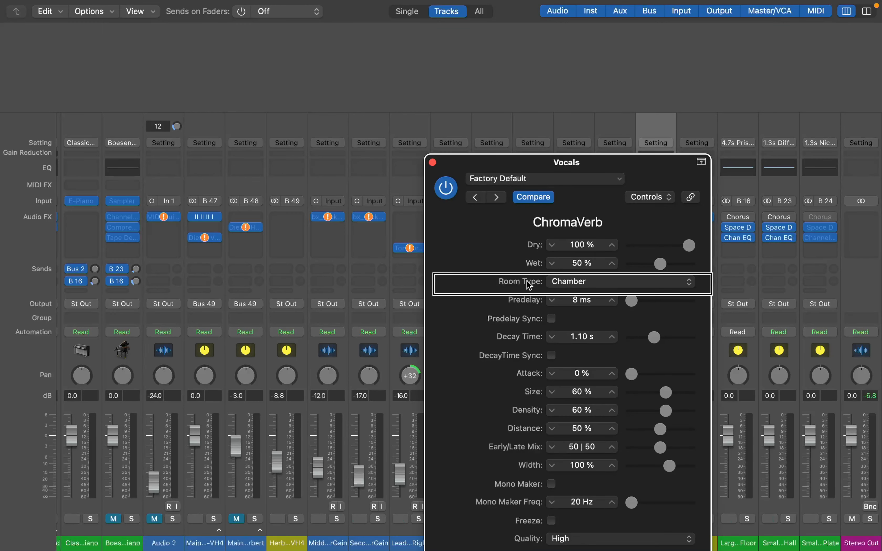
{"action": "left_click", "coordinate": [580, 284]}
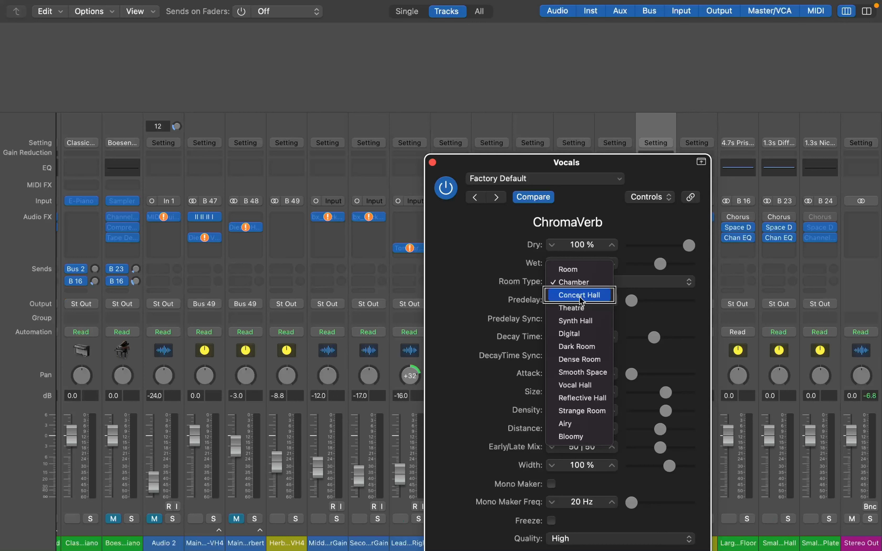
{"action": "left_click", "coordinate": [580, 297]}
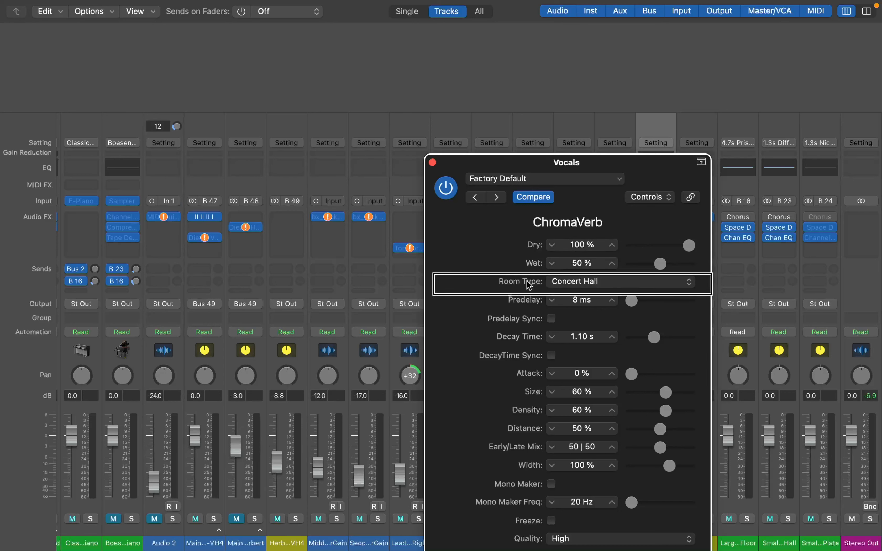
{"action": "left_click", "coordinate": [581, 284]}
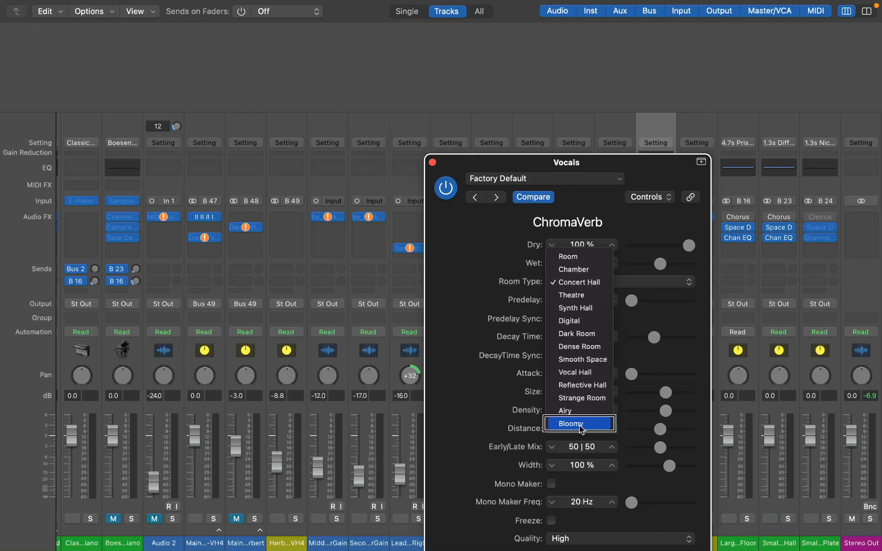
{"action": "left_click", "coordinate": [530, 284]}
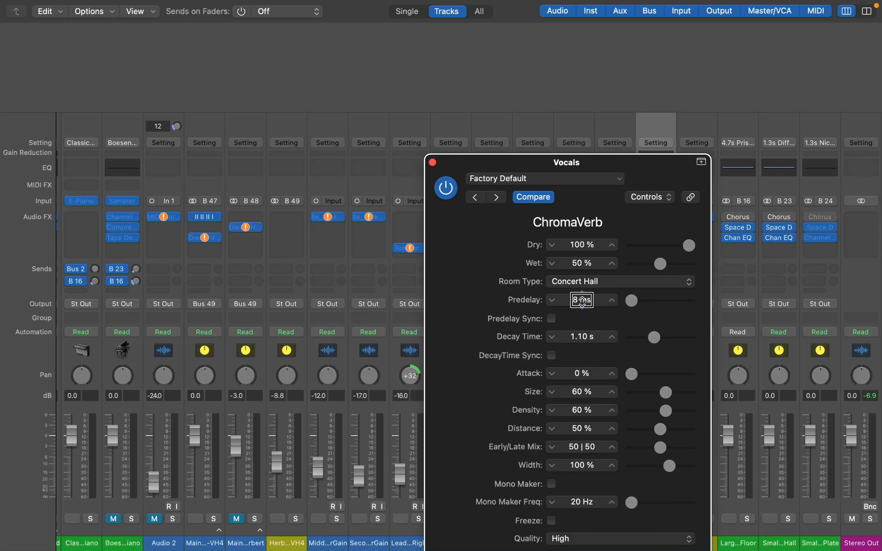
Step: Audition Predelay times above 400 ms and at 0 ms, and settle on 40 ms
{"action": "scroll", "coordinate": [582, 300], "scroll_direction": "up", "scroll_amount": 10}
{"action": "scroll", "coordinate": [582, 299], "scroll_direction": "up", "scroll_amount": 4}
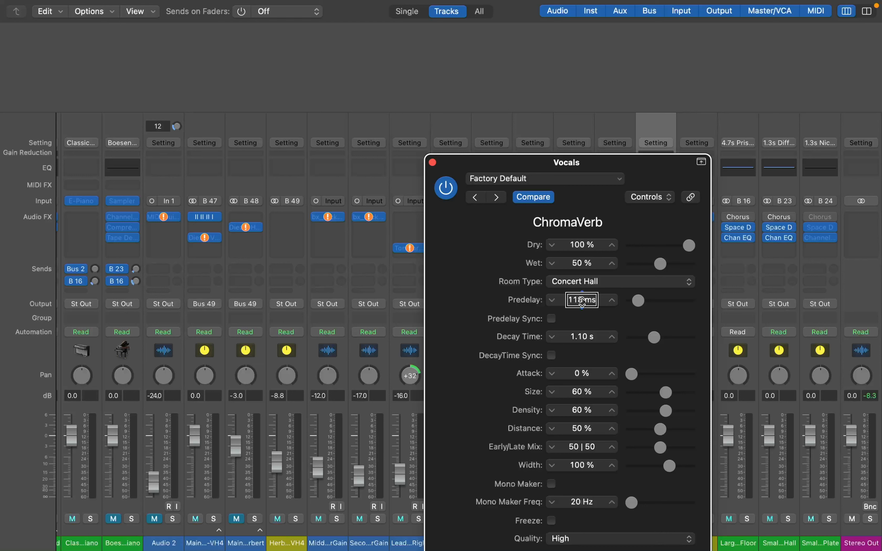
{"action": "scroll", "coordinate": [582, 299], "scroll_direction": "up", "scroll_amount": 15}
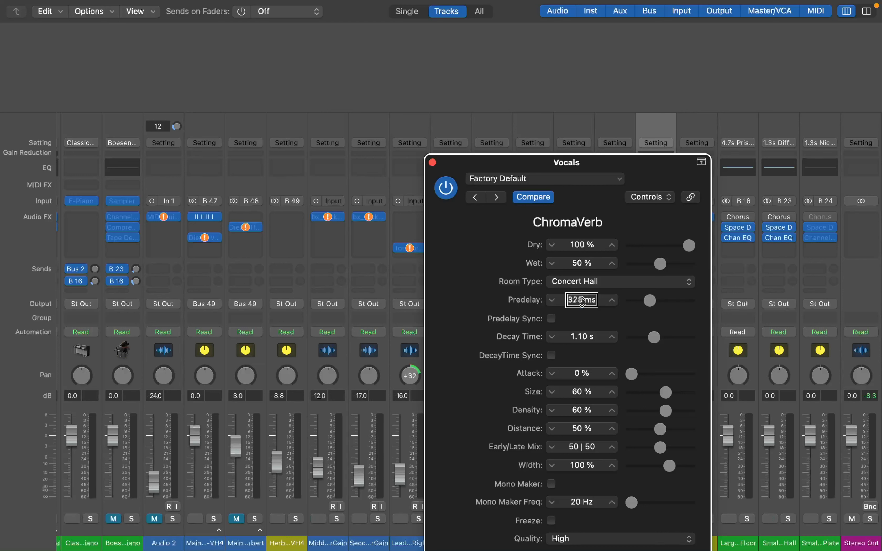
{"action": "scroll", "coordinate": [582, 300], "scroll_direction": "up", "scroll_amount": 8}
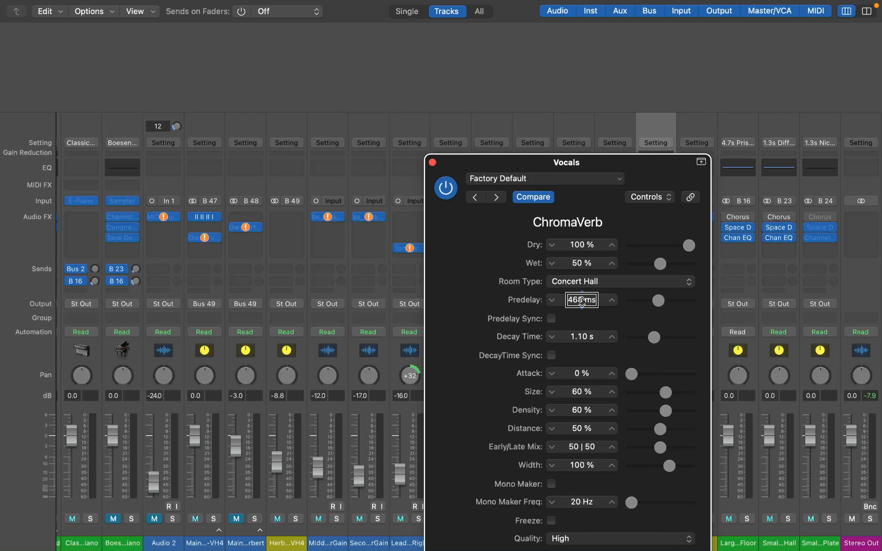
{"action": "scroll", "coordinate": [581, 300], "scroll_direction": "down", "scroll_amount": 15}
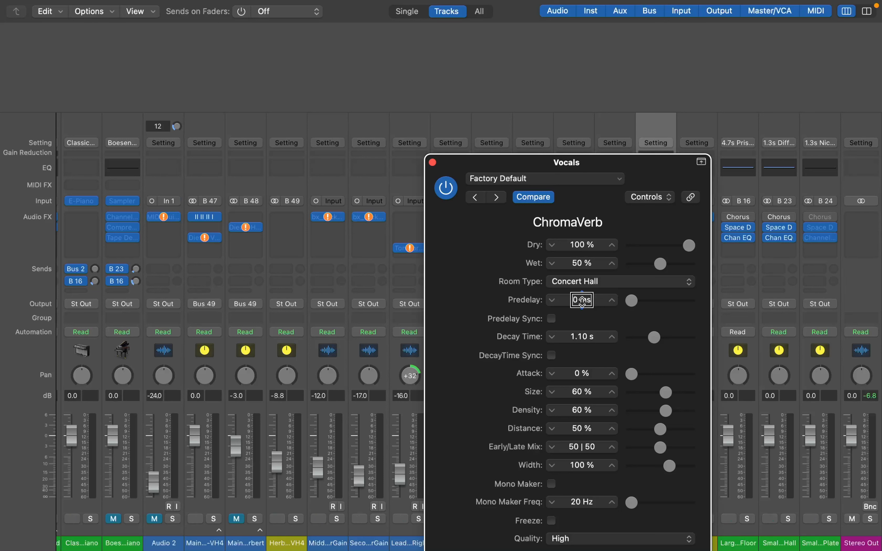
{"action": "scroll", "coordinate": [582, 300], "scroll_direction": "up", "scroll_amount": 4}
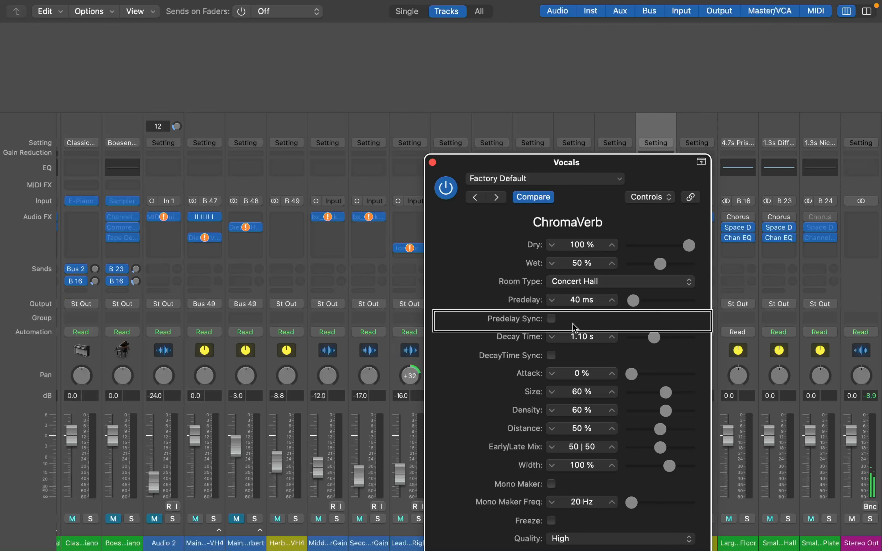
Step: Enable Predelay Sync and set the Predelay to 1/16
{"action": "left_click", "coordinate": [572, 327]}
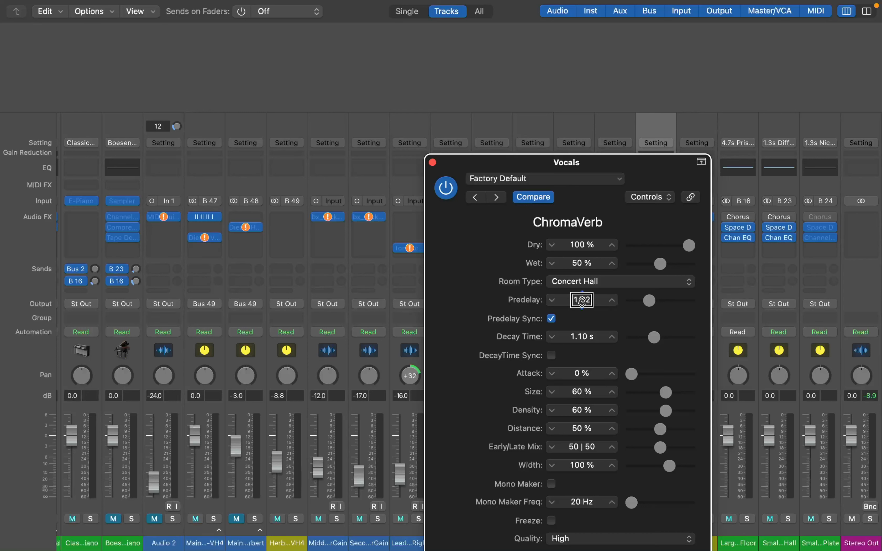
{"action": "key", "text": "ctrl+alt+Up"}
{"action": "key", "text": "ctrl+alt+Up"}
{"action": "scroll", "coordinate": [582, 301], "scroll_direction": "up", "scroll_amount": 1}
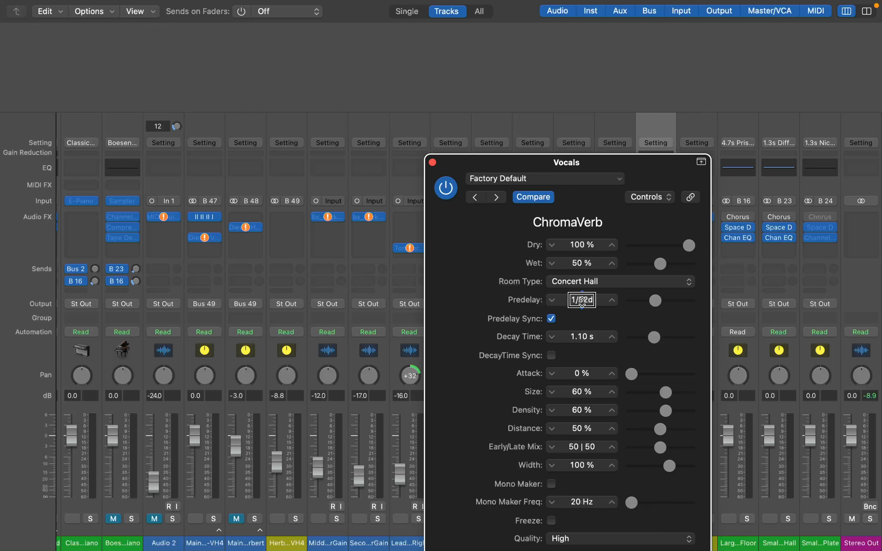
{"action": "key", "text": "ctrl+alt+Up"}
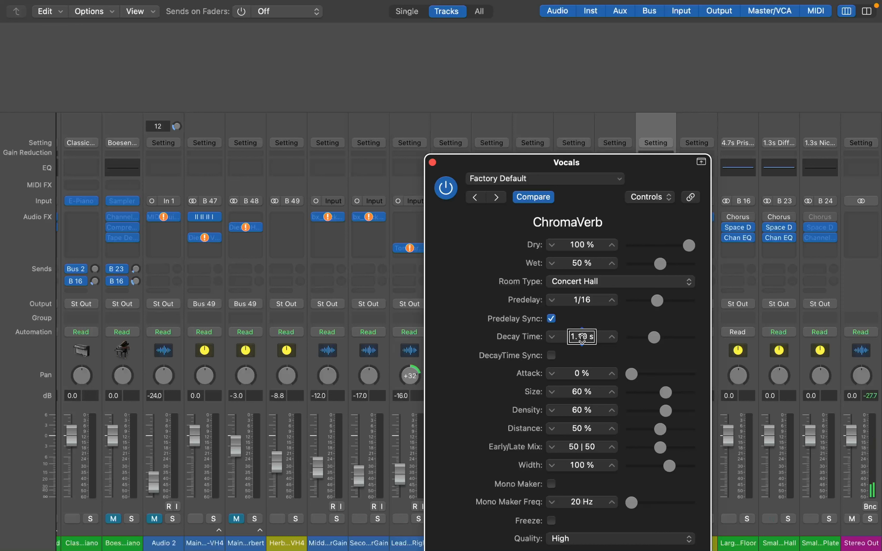
Step: Audition the shortest Decay Time and a very long one of at least 18 s
{"action": "scroll", "coordinate": [582, 337], "scroll_direction": "down", "scroll_amount": 10}
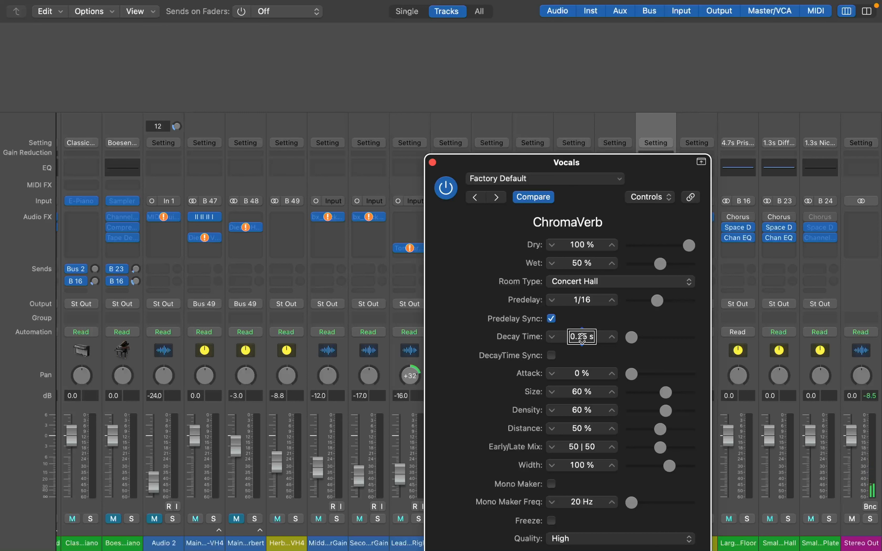
{"action": "scroll", "coordinate": [582, 337], "scroll_direction": "up", "scroll_amount": 8}
{"action": "scroll", "coordinate": [582, 337], "scroll_direction": "up", "scroll_amount": 6}
{"action": "scroll", "coordinate": [582, 338], "scroll_direction": "up", "scroll_amount": 10}
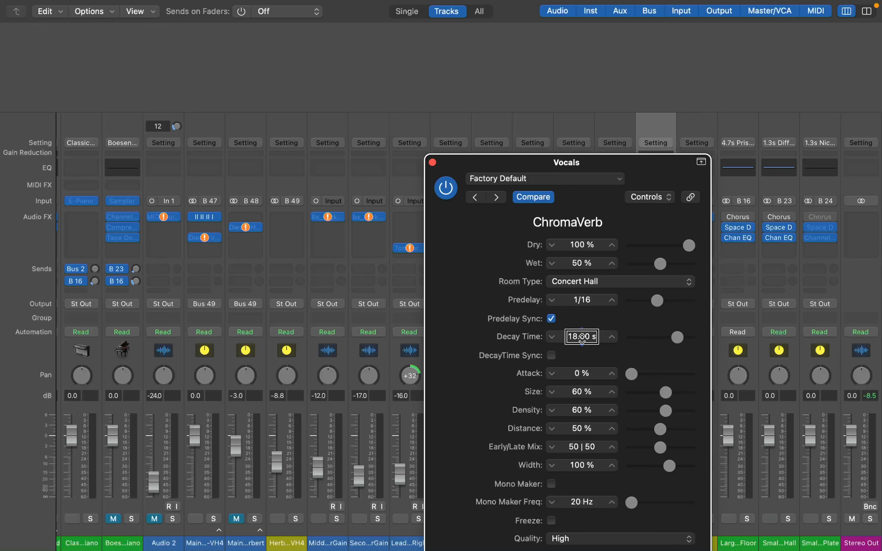
{"action": "scroll", "coordinate": [582, 337], "scroll_direction": "up", "scroll_amount": 5}
Step: Shorten the Decay Time in stages during playback, down to 0.65 s
{"action": "key", "text": "Down"}
{"action": "key", "text": "space"}
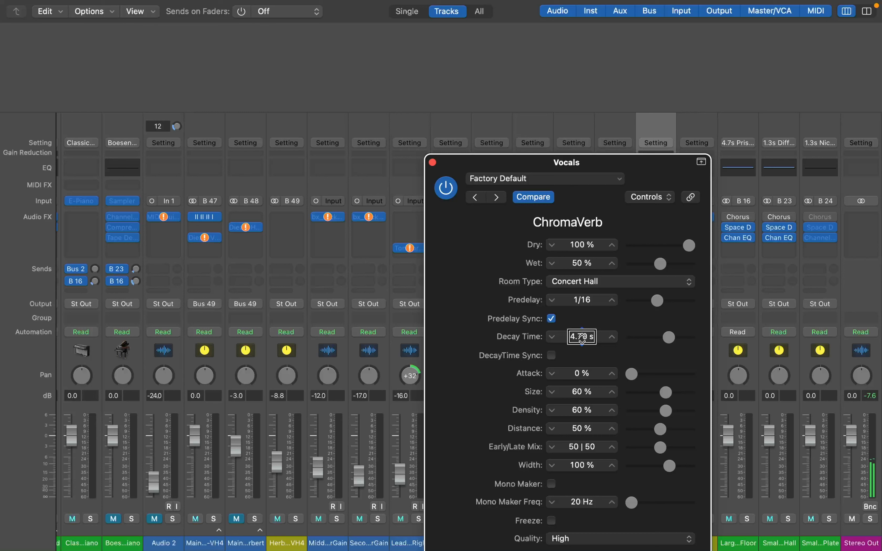
{"action": "scroll", "coordinate": [582, 336], "scroll_direction": "down", "scroll_amount": 5}
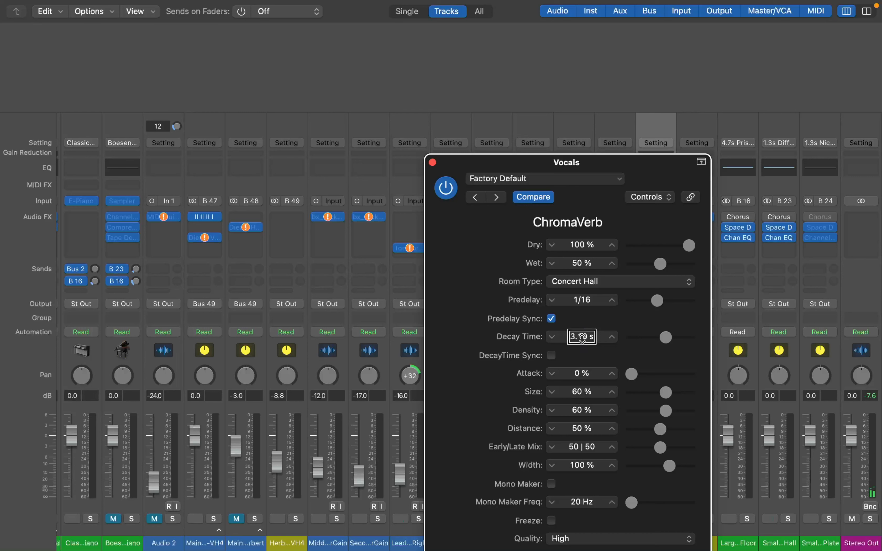
{"action": "scroll", "coordinate": [582, 336], "scroll_direction": "down", "scroll_amount": 5}
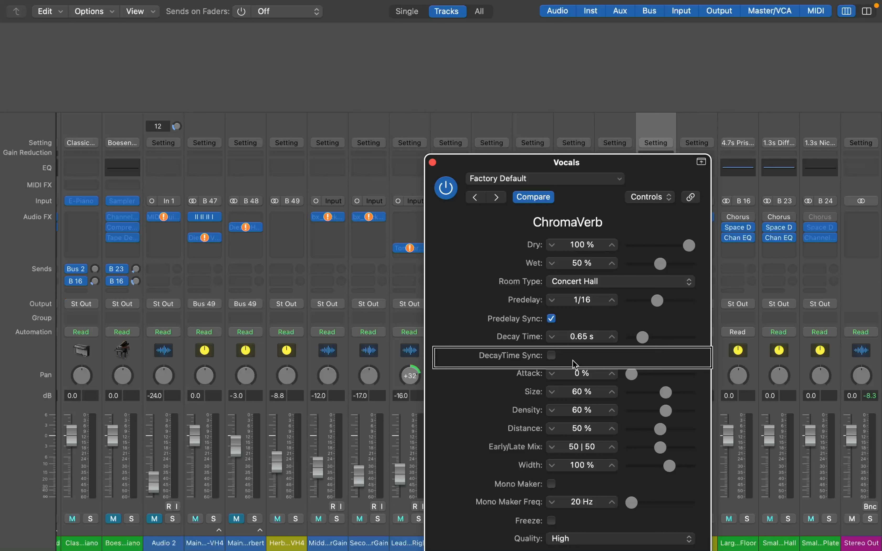
Step: Enable DecayTime Sync and set the Decay Time to 1/4
{"action": "key", "text": "ctrl+alt+space"}
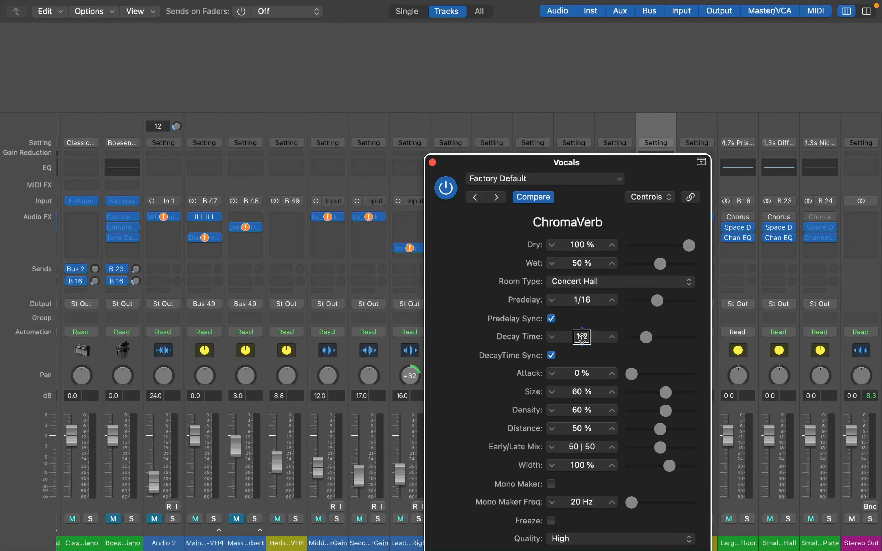
{"action": "scroll", "coordinate": [583, 337], "scroll_direction": "down", "scroll_amount": 2}
{"action": "scroll", "coordinate": [582, 337], "scroll_direction": "down", "scroll_amount": 1}
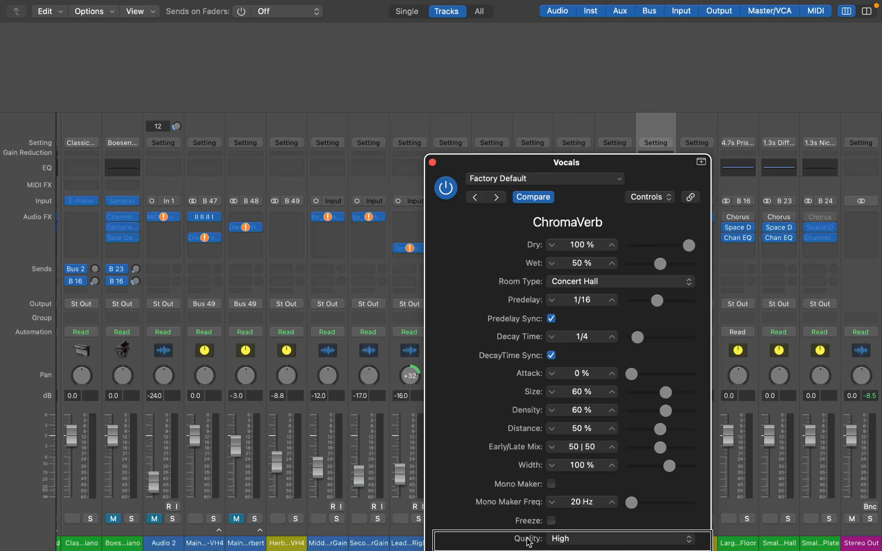
Step: Turn on the Low Cut filter in ChromaVerb's Output EQ section
{"action": "mouse_move", "coordinate": [529, 549]}
{"action": "scroll", "coordinate": [474, 481], "scroll_direction": "down", "scroll_amount": 5}
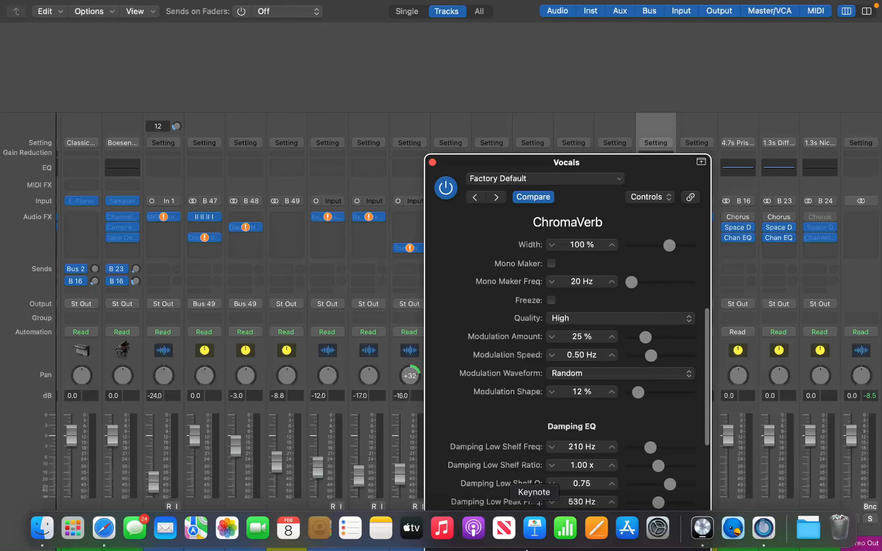
{"action": "scroll", "coordinate": [573, 452], "scroll_direction": "down", "scroll_amount": 6}
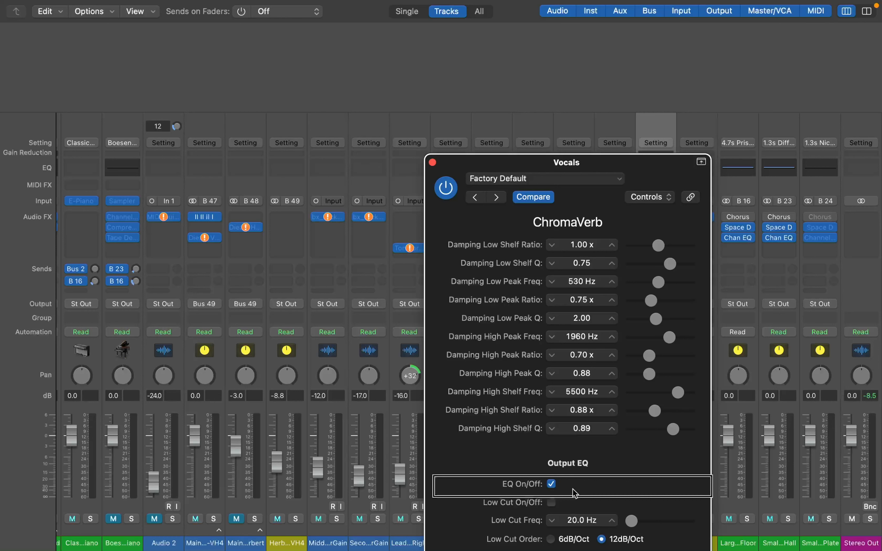
{"action": "left_click", "coordinate": [573, 510]}
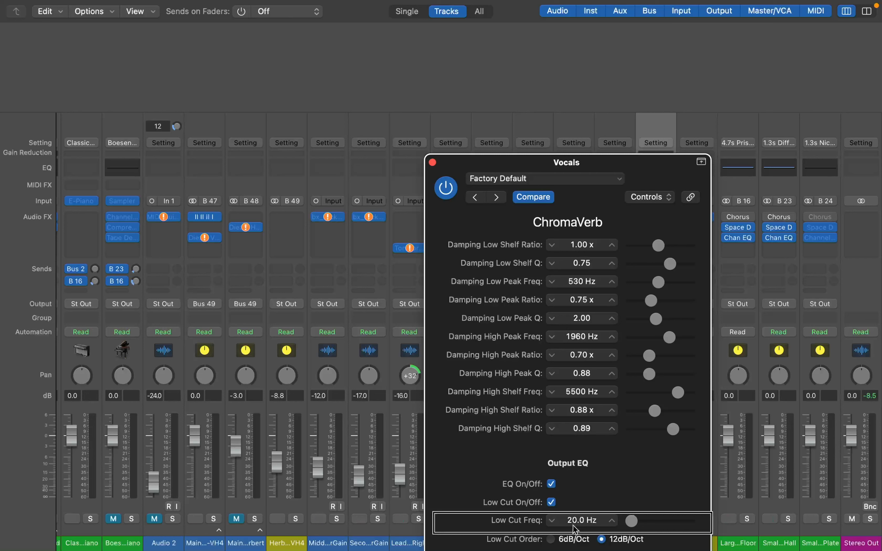
Step: Audition the Output EQ's Low Cut Freq during playback, raising it in stages to about 626 Hz
{"action": "left_click", "coordinate": [582, 520]}
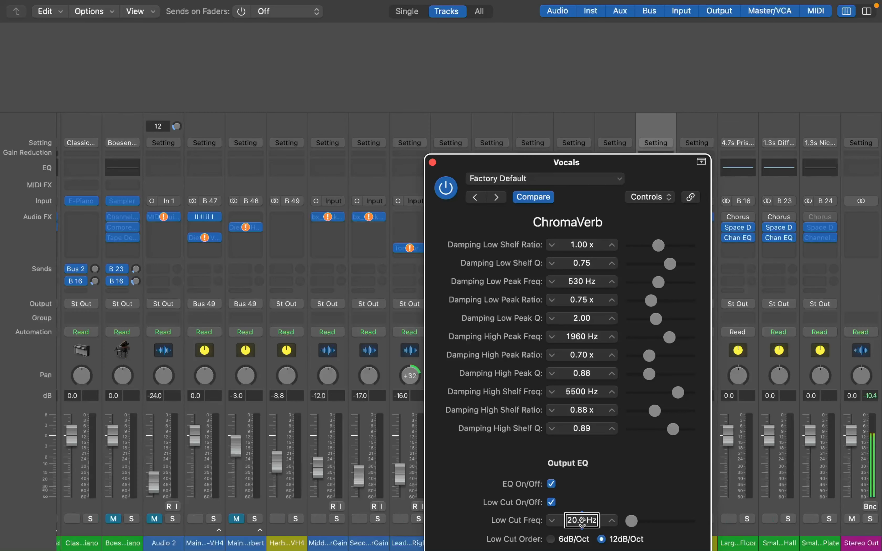
{"action": "scroll", "coordinate": [583, 520], "scroll_direction": "up", "scroll_amount": 5}
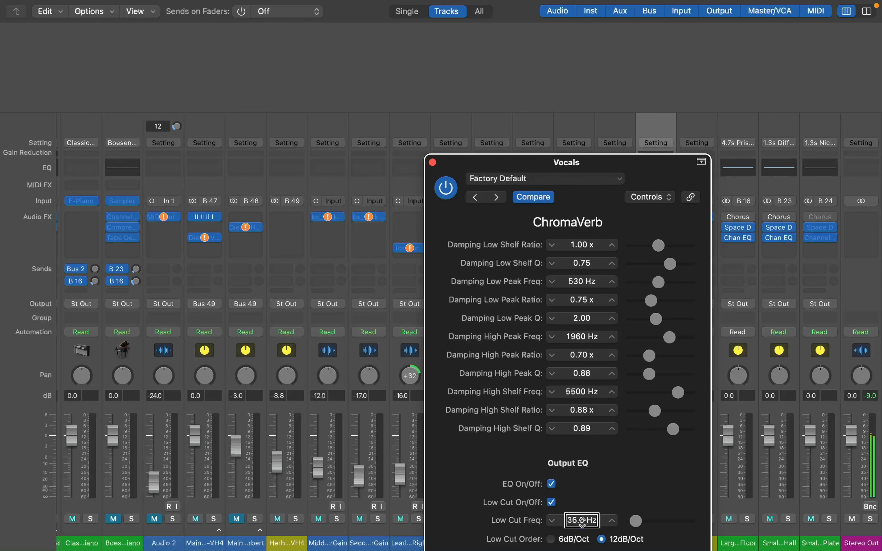
{"action": "scroll", "coordinate": [583, 520], "scroll_direction": "up", "scroll_amount": 5}
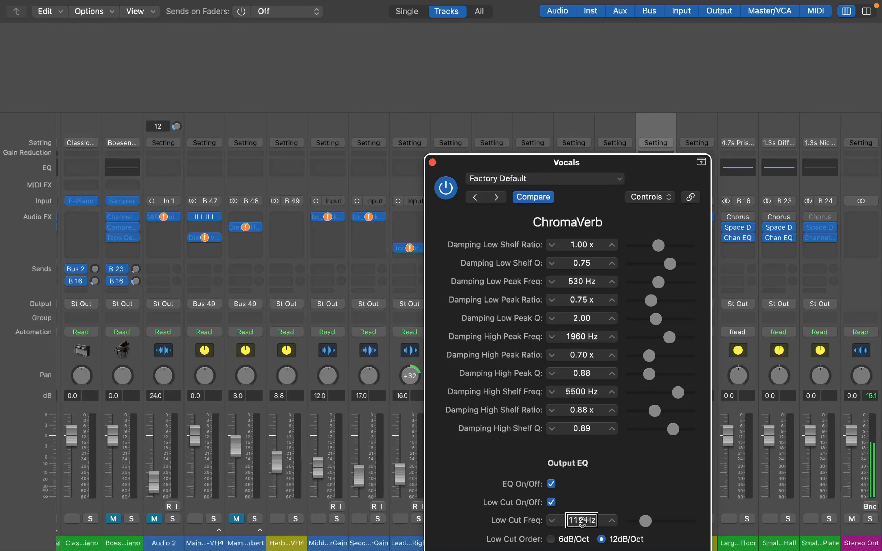
{"action": "scroll", "coordinate": [582, 520], "scroll_direction": "up", "scroll_amount": 5}
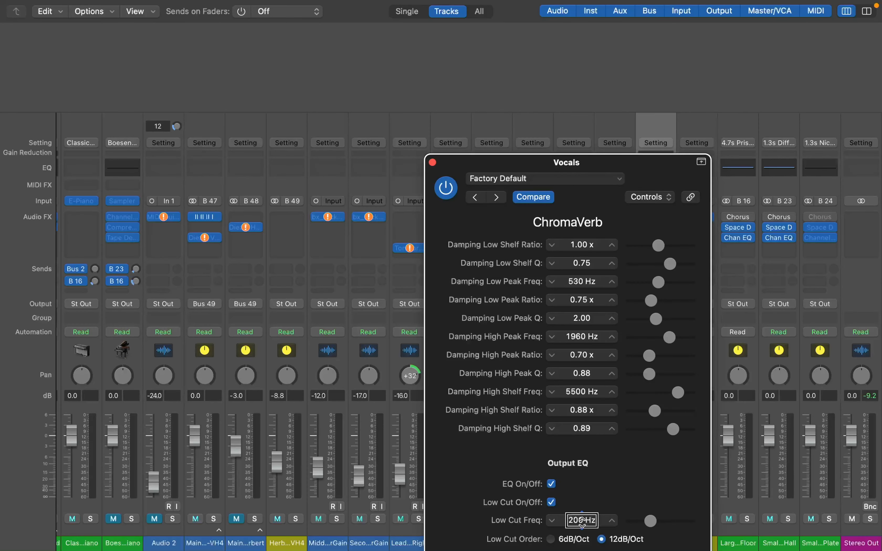
{"action": "key", "text": "ctrl+alt+Up"}
{"action": "key", "text": "ctrl+alt+Up"}
{"action": "key", "text": "ctrl+alt+Up"}
{"action": "scroll", "coordinate": [581, 521], "scroll_direction": "up", "scroll_amount": 8}
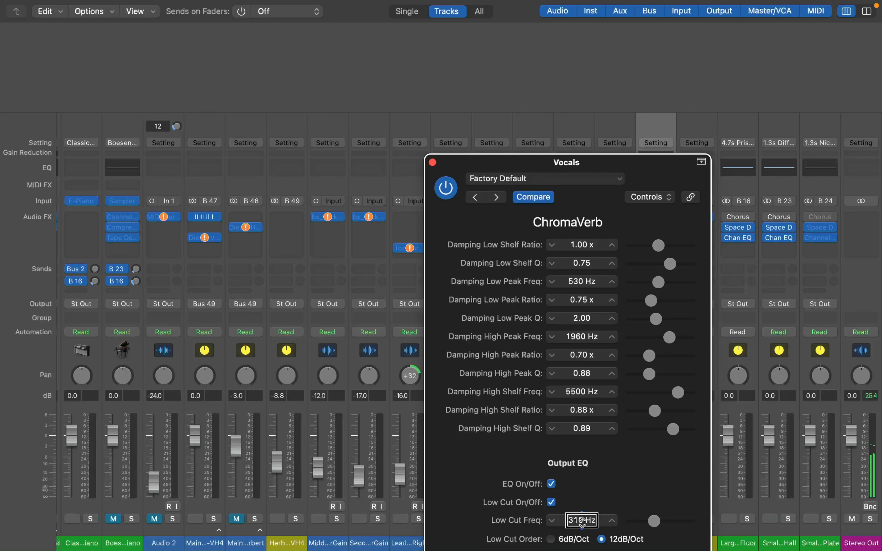
{"action": "scroll", "coordinate": [582, 521], "scroll_direction": "down", "scroll_amount": 1}
{"action": "scroll", "coordinate": [582, 520], "scroll_direction": "down", "scroll_amount": 1}
{"action": "scroll", "coordinate": [582, 520], "scroll_direction": "up", "scroll_amount": 6}
{"action": "scroll", "coordinate": [582, 520], "scroll_direction": "up", "scroll_amount": 3}
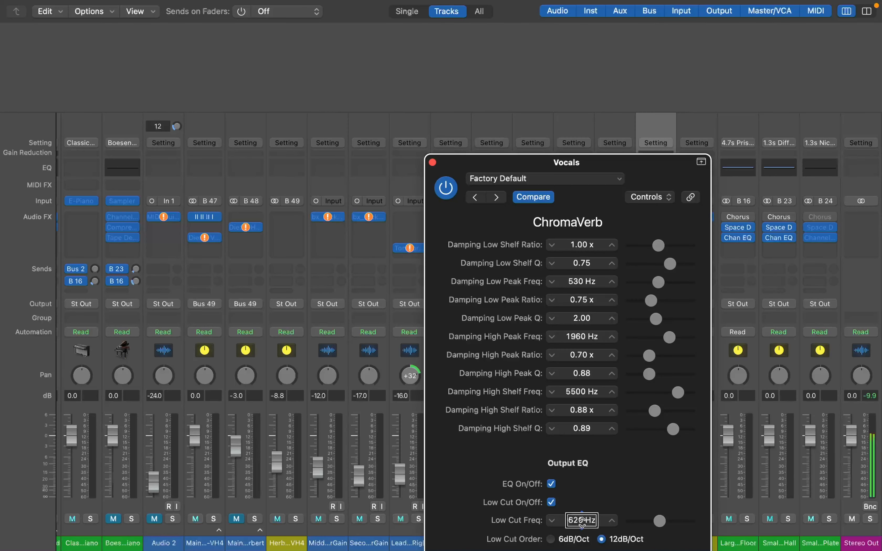
{"action": "scroll", "coordinate": [582, 520], "scroll_direction": "up", "scroll_amount": 3}
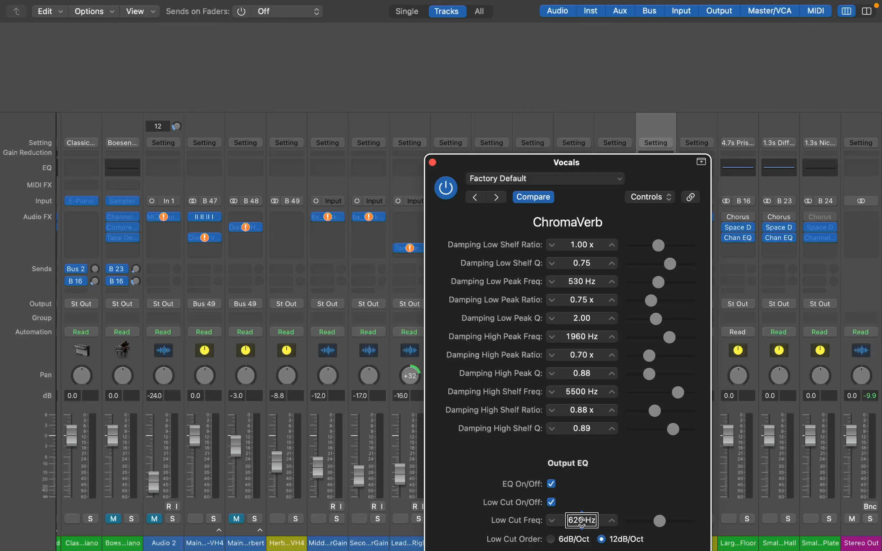
Step: Lower the Low Cut Freq in the Output EQ to 300 Hz during playback
{"action": "key", "text": "Down"}
{"action": "key", "text": "Down"}
{"action": "key", "text": "Down"}
{"action": "key", "text": "Down"}
{"action": "key", "text": "Down"}
{"action": "key", "text": "Down"}
{"action": "key", "text": "Down"}
{"action": "key", "text": "Down"}
{"action": "key", "text": "Down"}
{"action": "key", "text": "Down"}
{"action": "key", "text": "Down"}
{"action": "key", "text": "Down"}
{"action": "key", "text": "Down"}
{"action": "key", "text": "Down"}
{"action": "key", "text": "Down"}
{"action": "key", "text": "Down"}
{"action": "key", "text": "Down"}
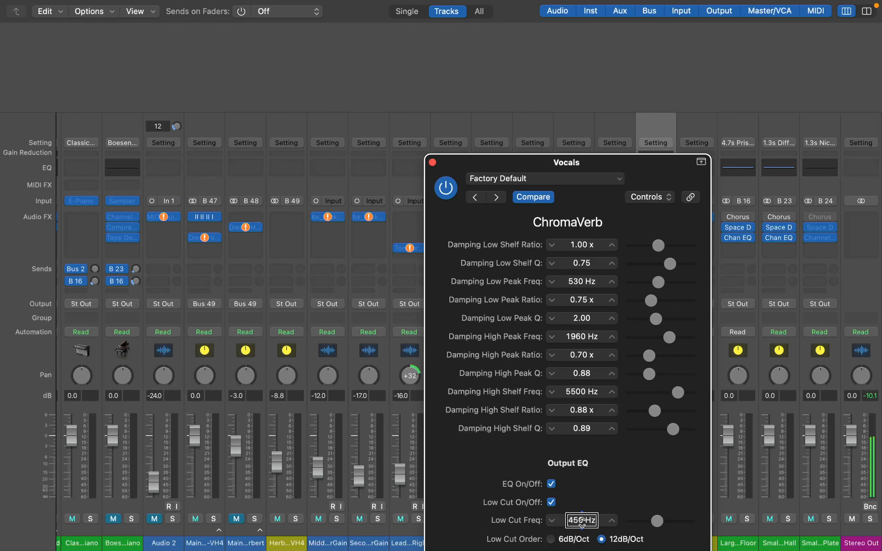
{"action": "key", "text": "Down"}
{"action": "key", "text": "Down"}
{"action": "key", "text": "Down"}
{"action": "key", "text": "Down"}
{"action": "key", "text": "Down"}
{"action": "key", "text": "Down"}
{"action": "key", "text": "Down"}
{"action": "key", "text": "Down"}
{"action": "key", "text": "Down"}
{"action": "key", "text": "Down"}
{"action": "key", "text": "Down"}
{"action": "key", "text": "Down"}
{"action": "key", "text": "Down"}
{"action": "key", "text": "Down"}
{"action": "key", "text": "Down"}
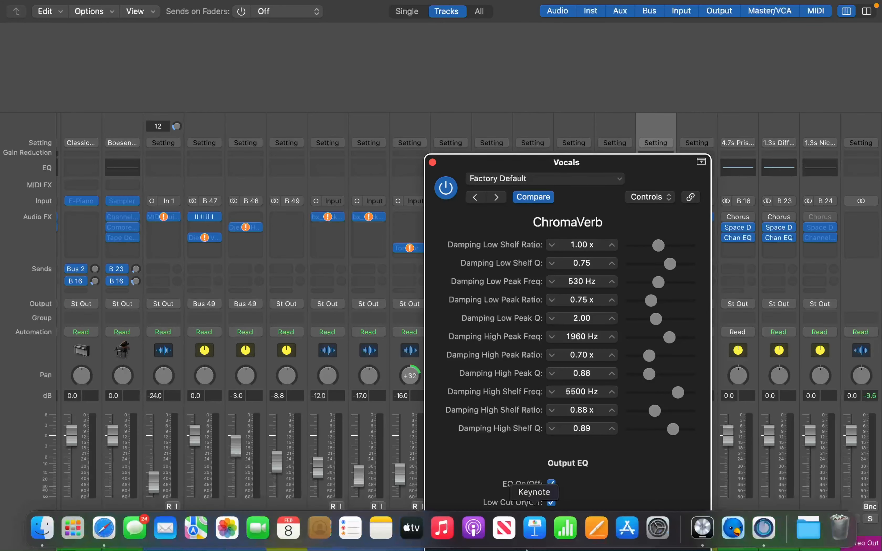
Step: Look over the remaining Output EQ bands, close ChromaVerb and open Space Designer on the Aux 2 channel
{"action": "scroll", "coordinate": [575, 438], "scroll_direction": "down", "scroll_amount": 6}
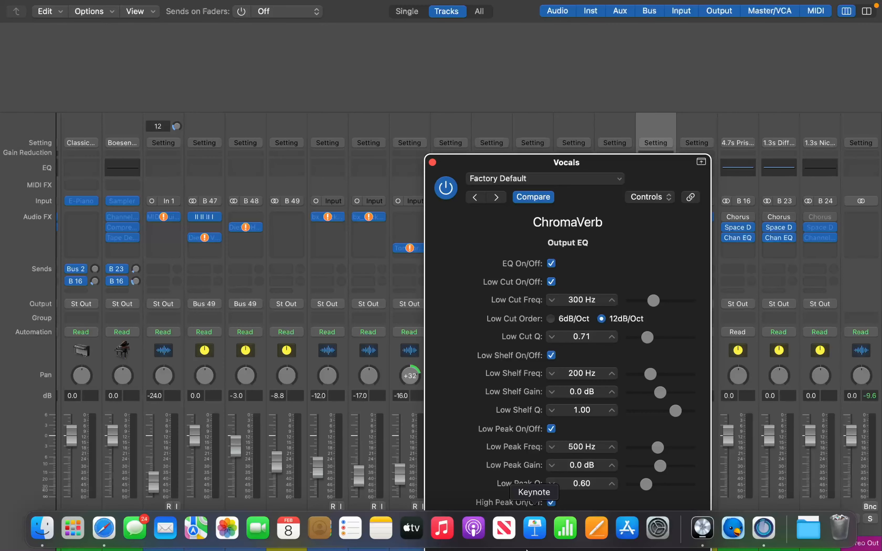
{"action": "key", "text": "ctrl+alt+Down"}
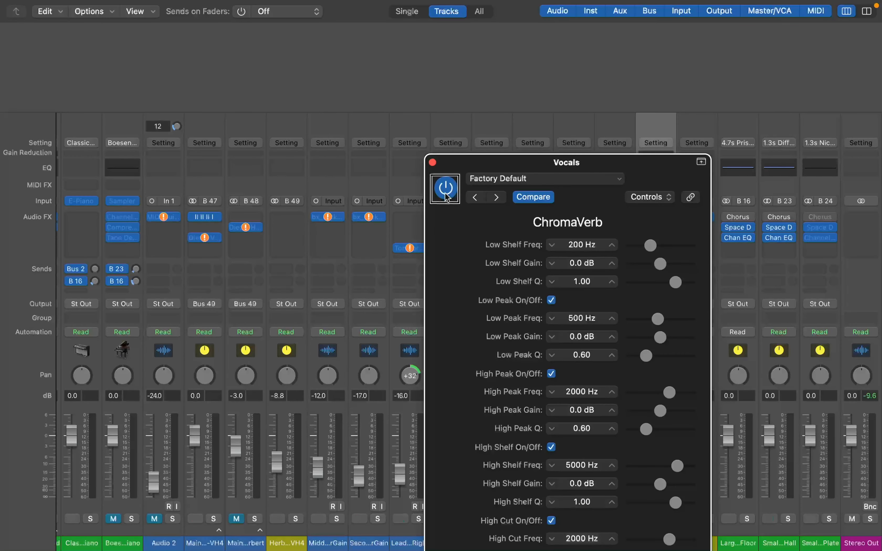
{"action": "left_click", "coordinate": [432, 162]}
{"action": "left_click", "coordinate": [695, 218]}
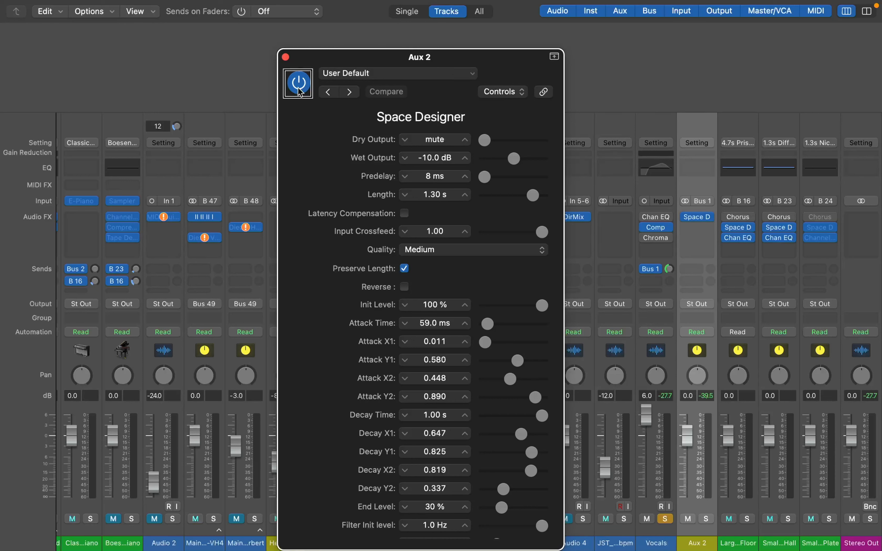
Step: Browse Space Designer's Small Spaces presets, including the Indoor Spaces list, without loading one
{"action": "left_click", "coordinate": [397, 77]}
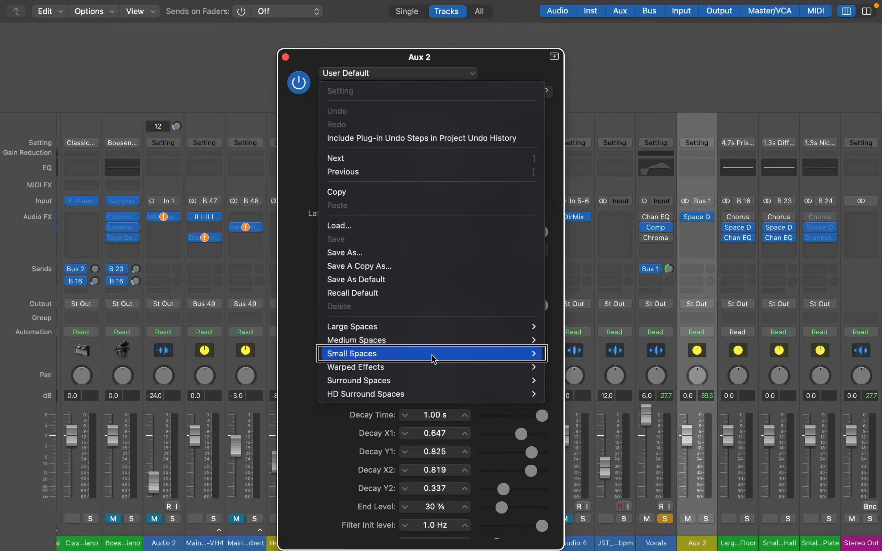
{"action": "left_click", "coordinate": [433, 358]}
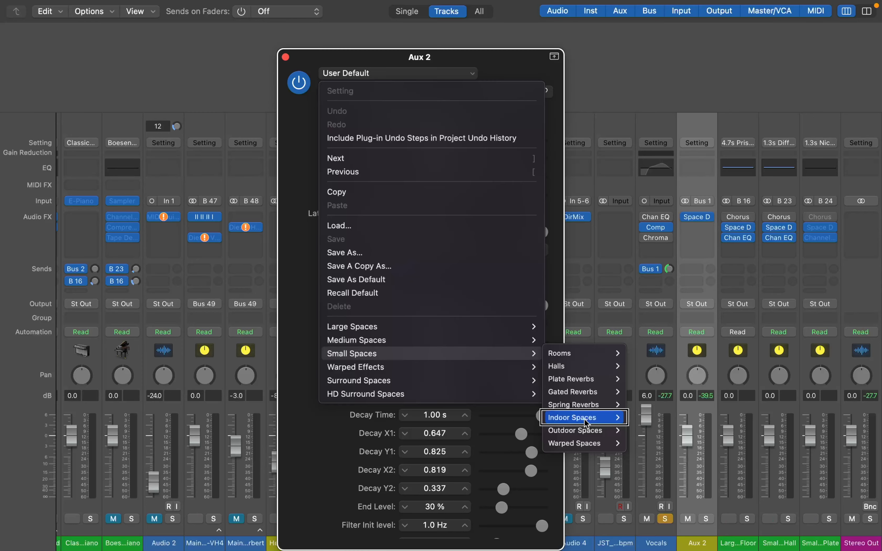
{"action": "mouse_move", "coordinate": [585, 420]}
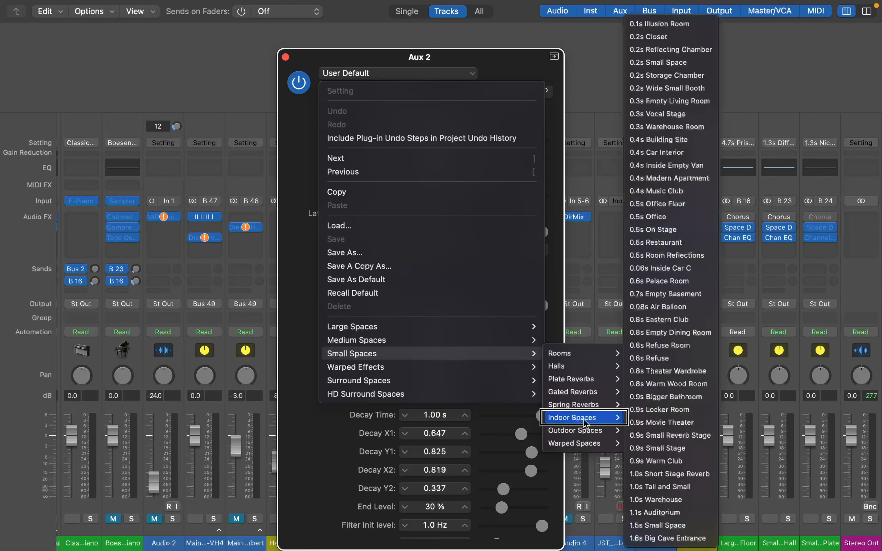
{"action": "left_click", "coordinate": [397, 75]}
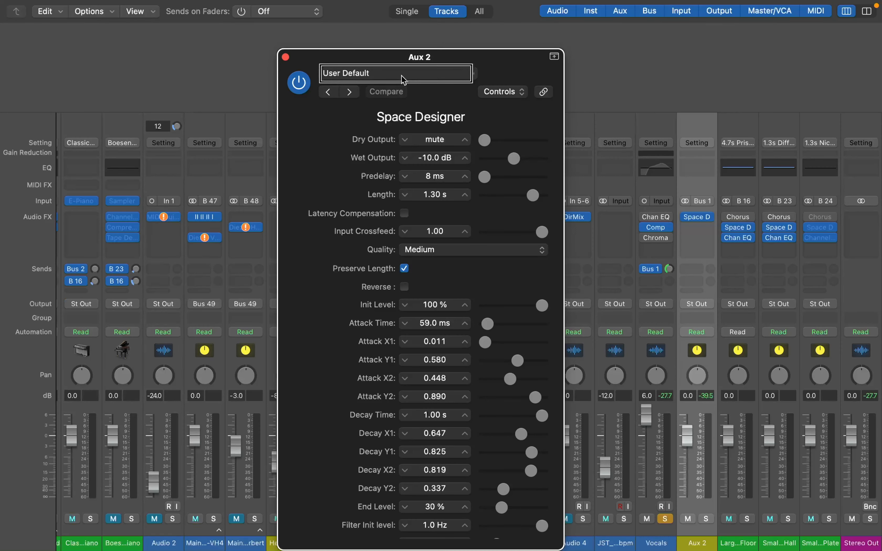
Step: Raise Space Designer's Wet Output to 0.0 dB
{"action": "left_click", "coordinate": [376, 269]}
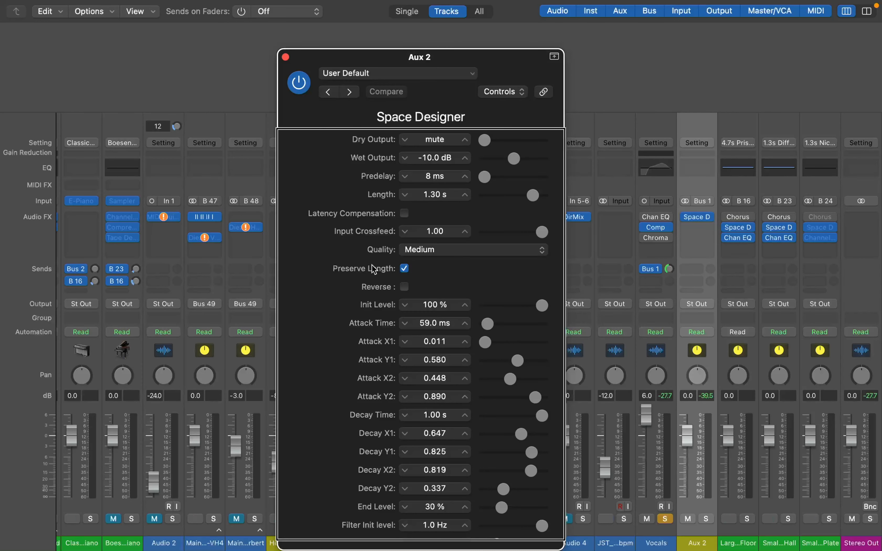
{"action": "left_click", "coordinate": [426, 144]}
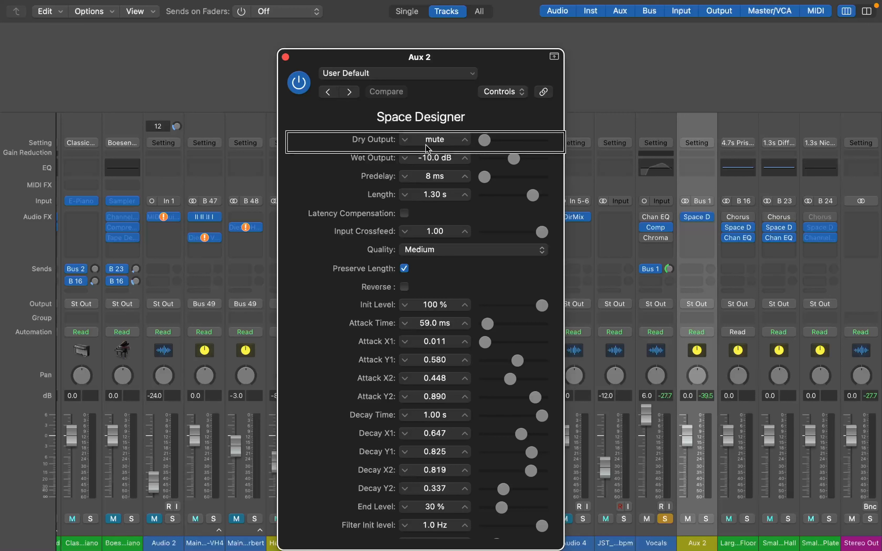
{"action": "left_click", "coordinate": [425, 163]}
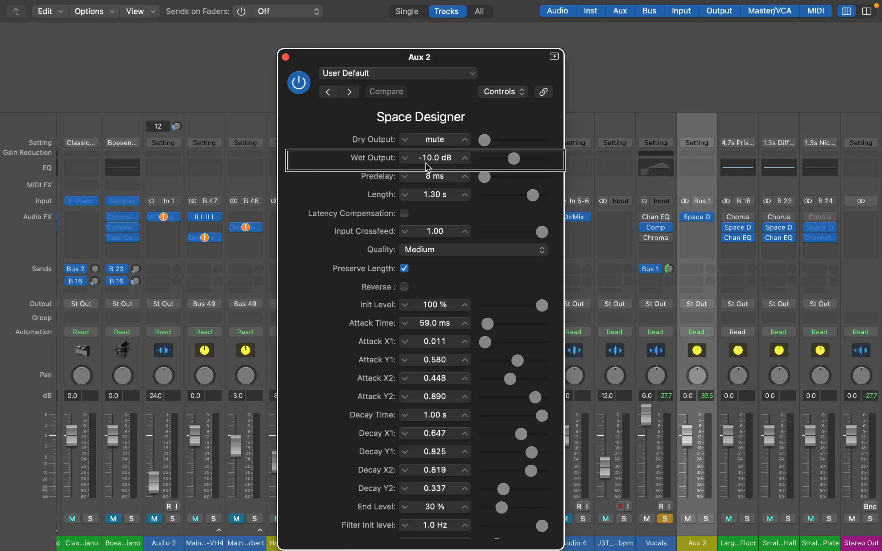
{"action": "scroll", "coordinate": [434, 157], "scroll_direction": "up", "scroll_amount": 6}
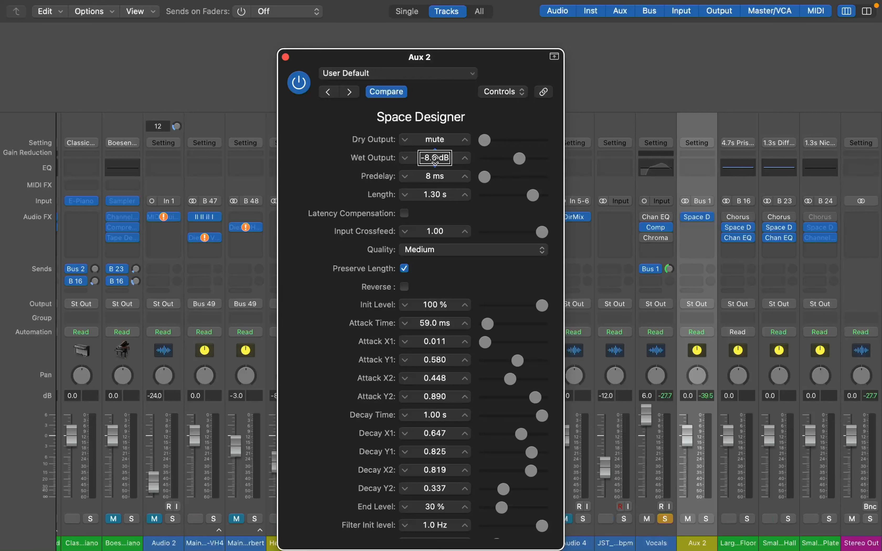
{"action": "scroll", "coordinate": [435, 158], "scroll_direction": "up", "scroll_amount": 4}
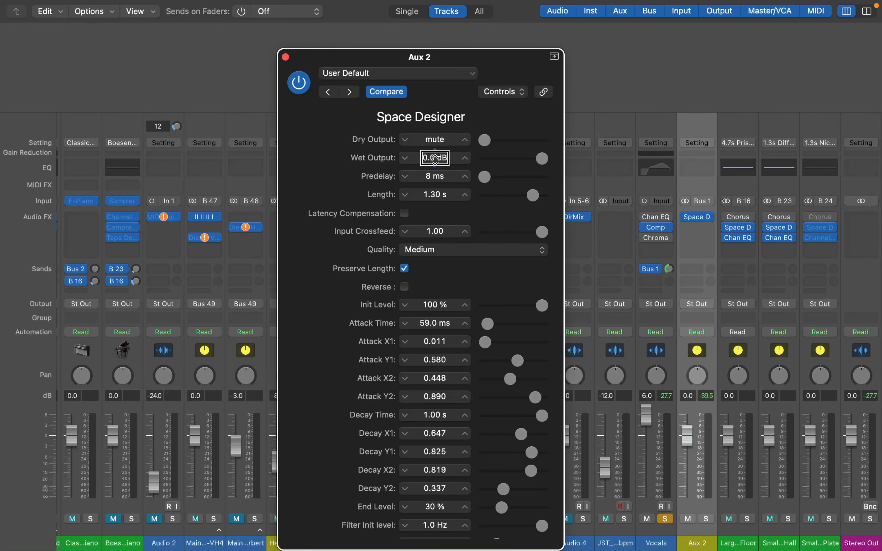